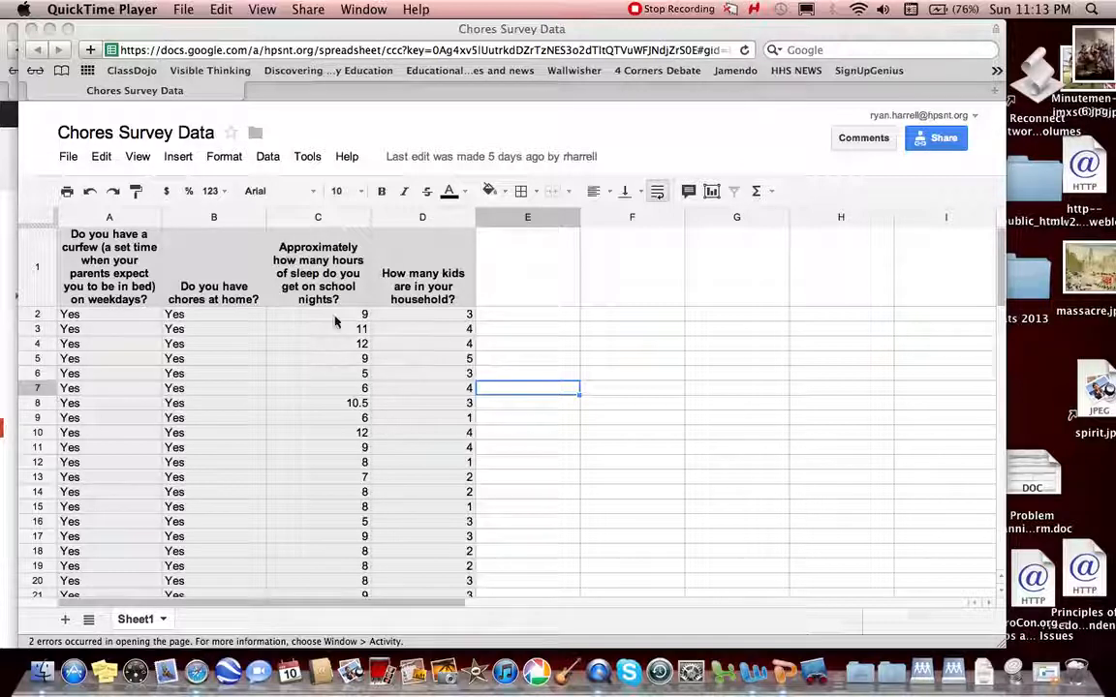
Step: Move the "How many kids are in your household?" column ahead of the hours-of-sleep column
left_click(158, 203)
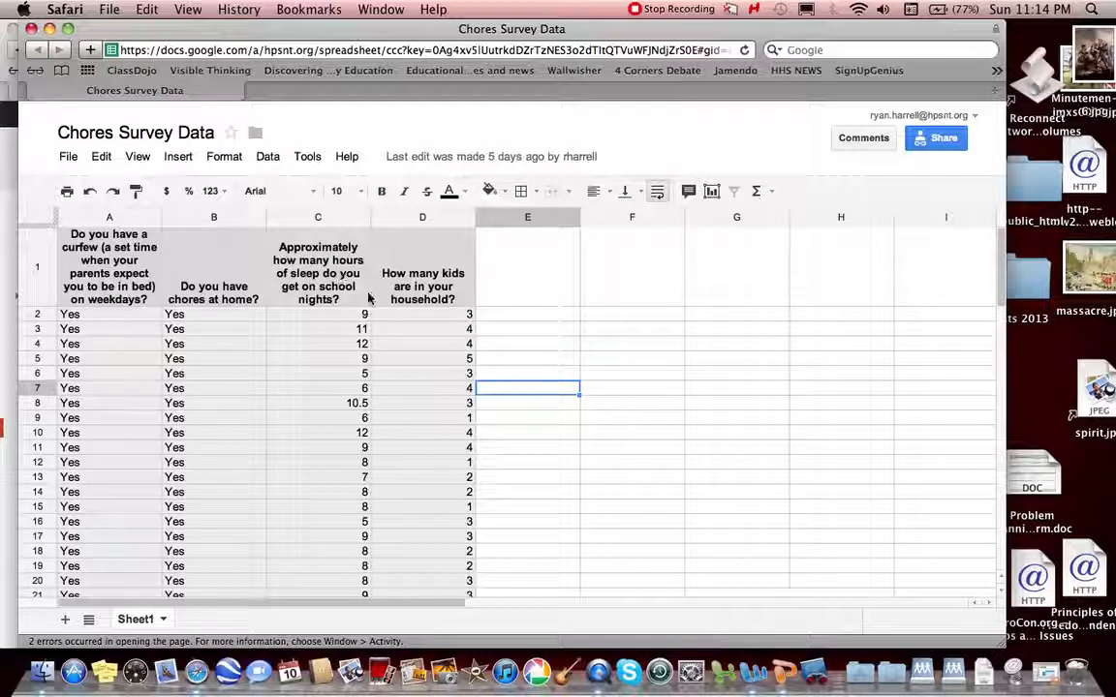
left_click(424, 218)
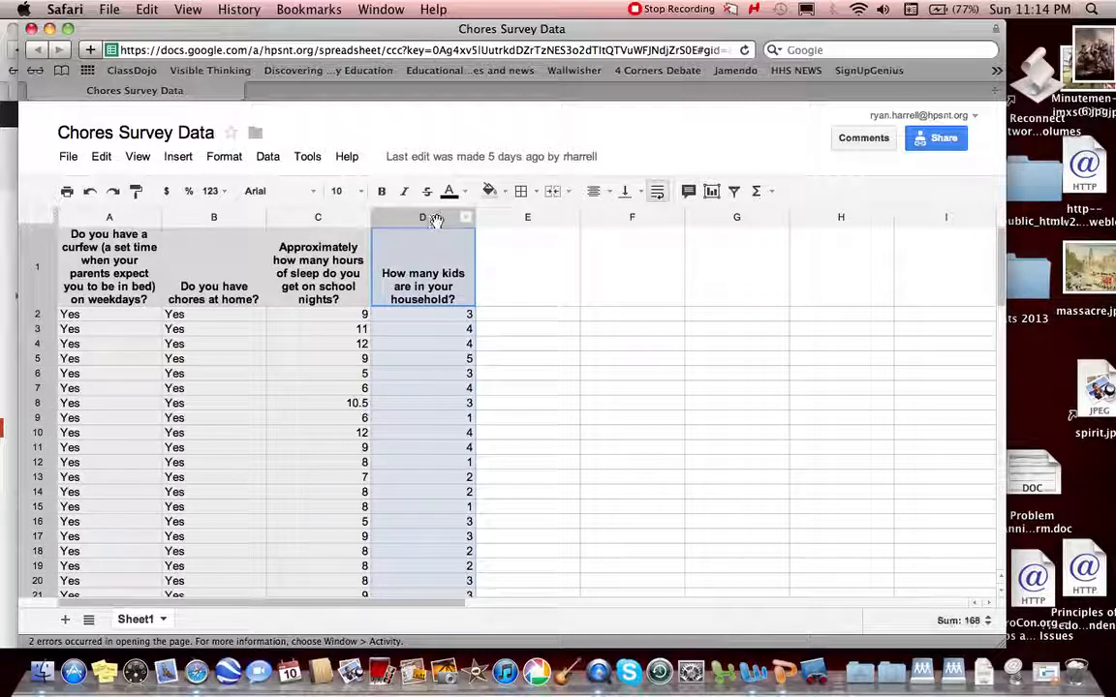
left_click_drag(432, 221, 330, 216)
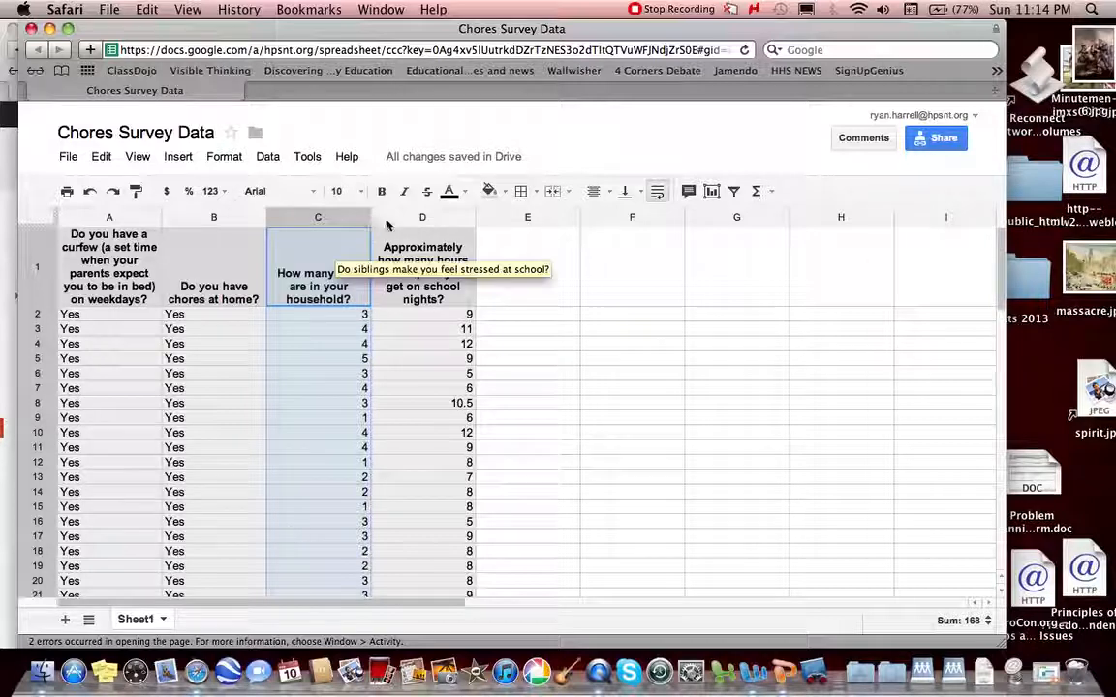
Step: Select the household kids and hours-of-sleep columns, C and D, and start a new chart from them
left_click(420, 218)
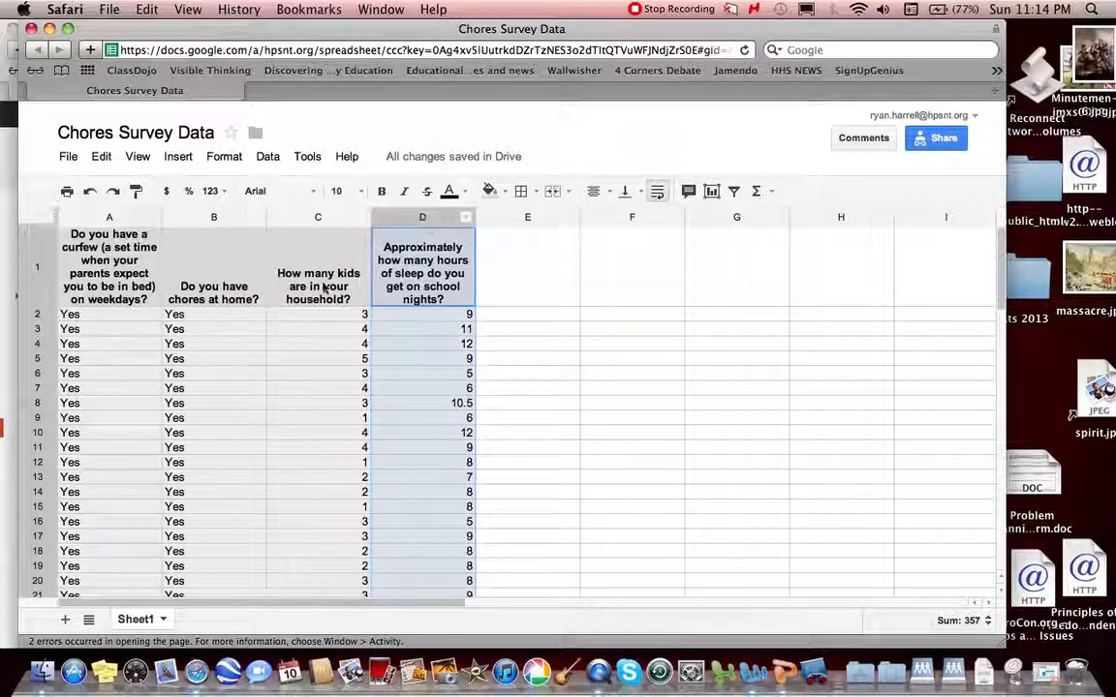
left_click(329, 218)
left_click_drag(336, 219, 426, 278)
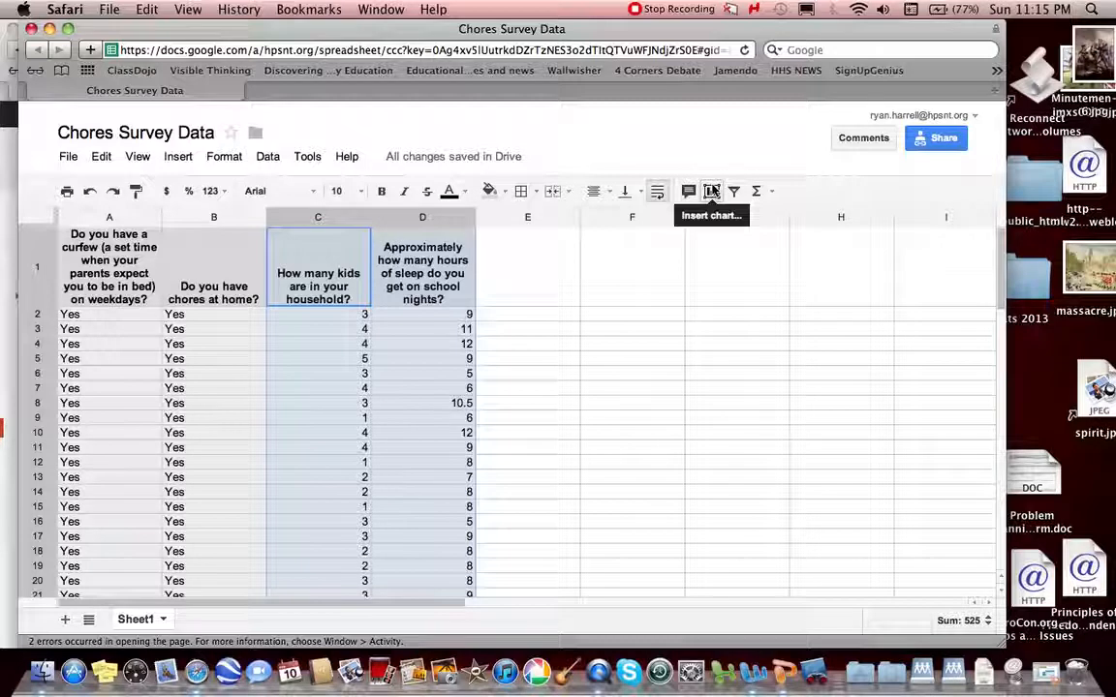
left_click(712, 190)
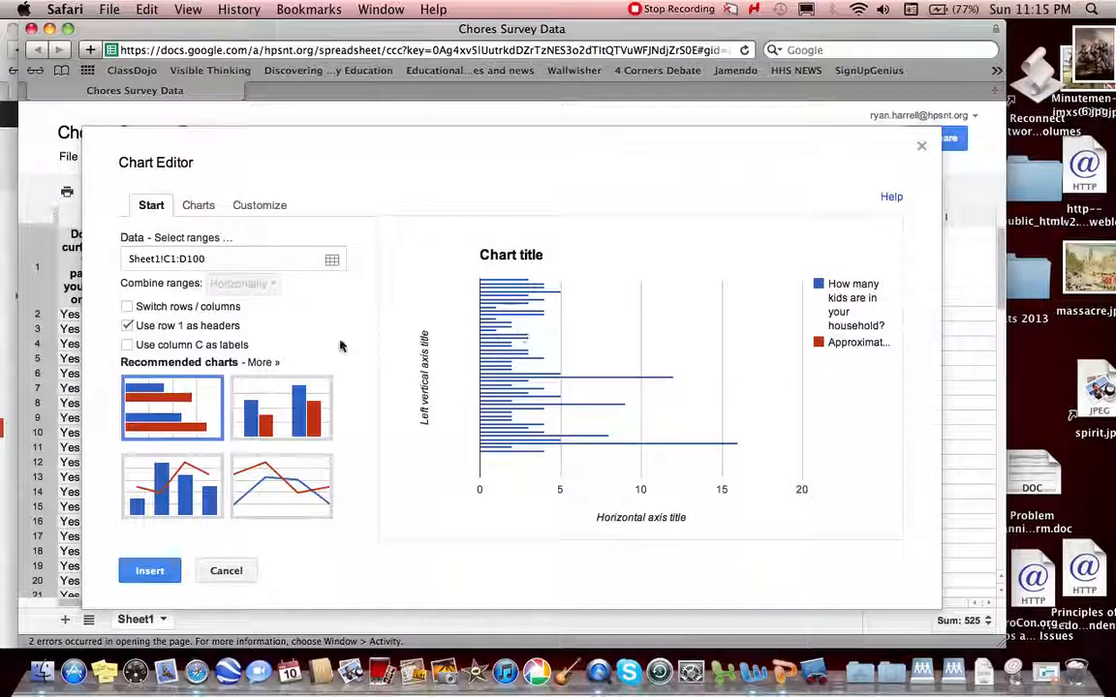
Step: Change the chart type to a standard scatter chart
left_click(261, 362)
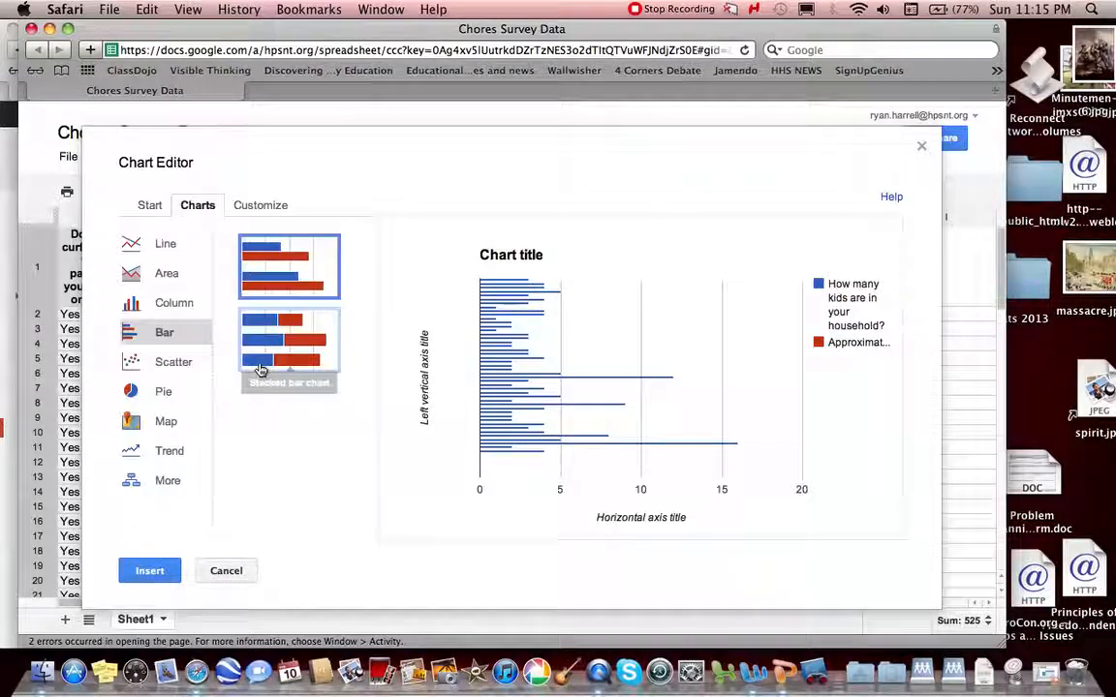
left_click(177, 364)
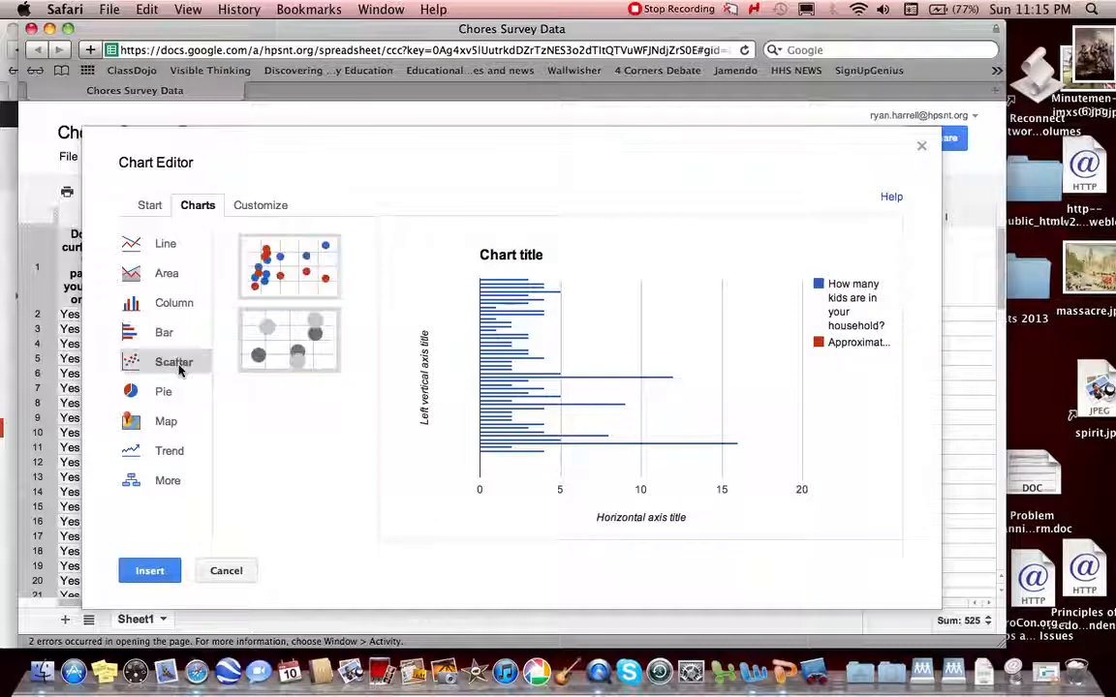
left_click(301, 283)
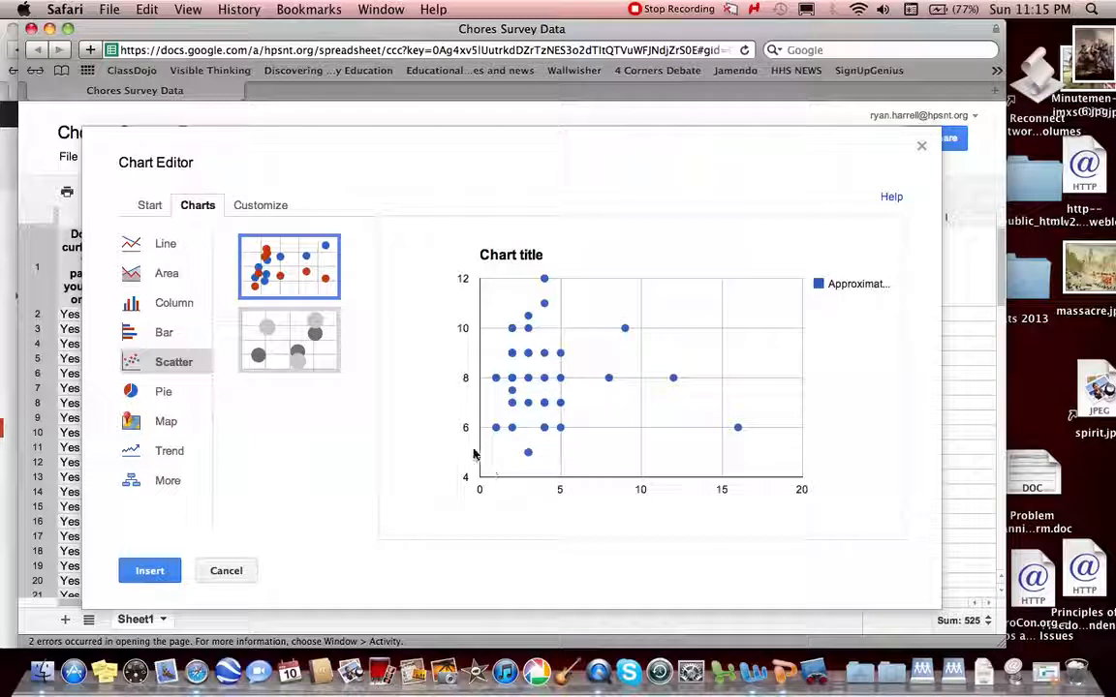
mouse_move(739, 434)
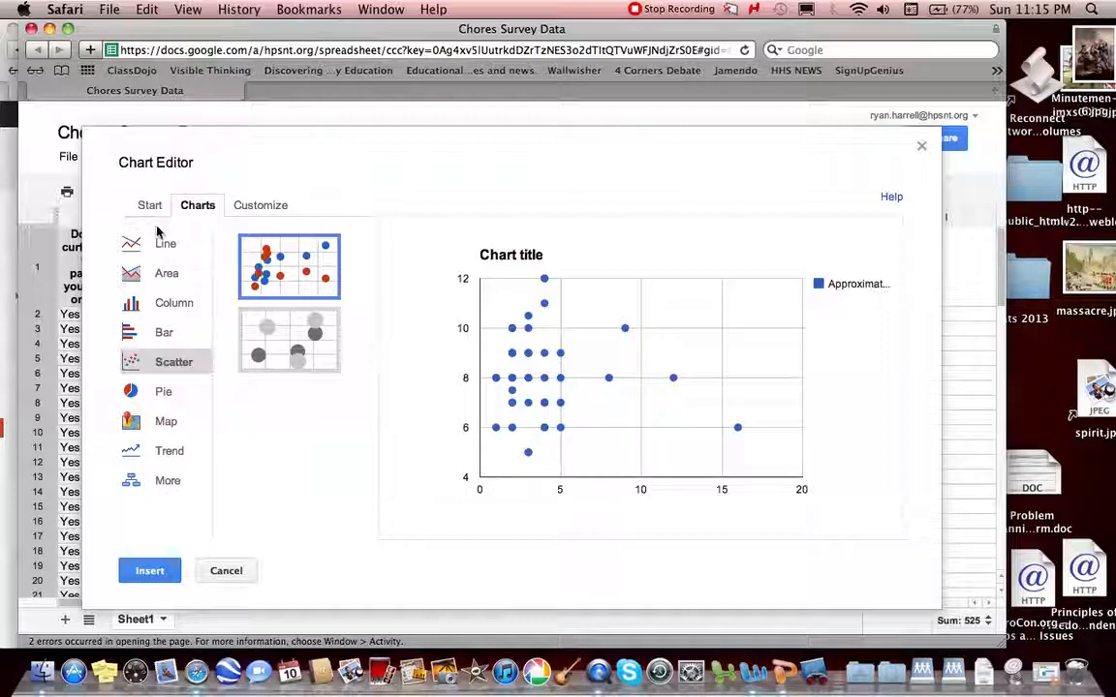
Step: Set the chart title to "Number of Kids in a Family and Hours of Sleep"
left_click(249, 207)
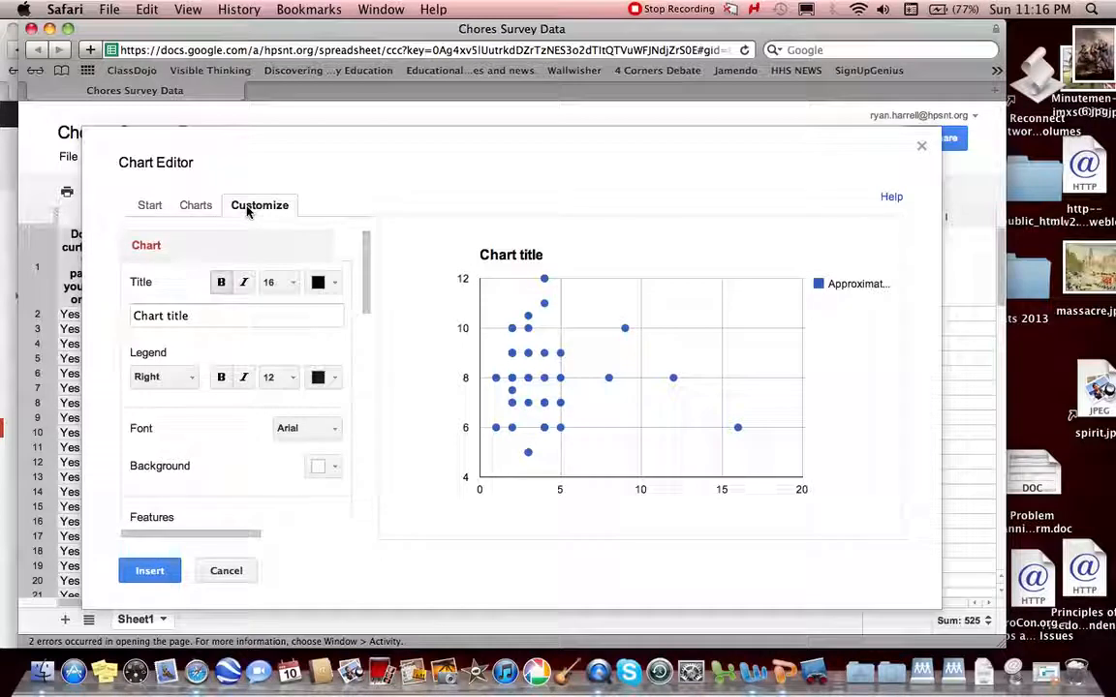
left_click(194, 315)
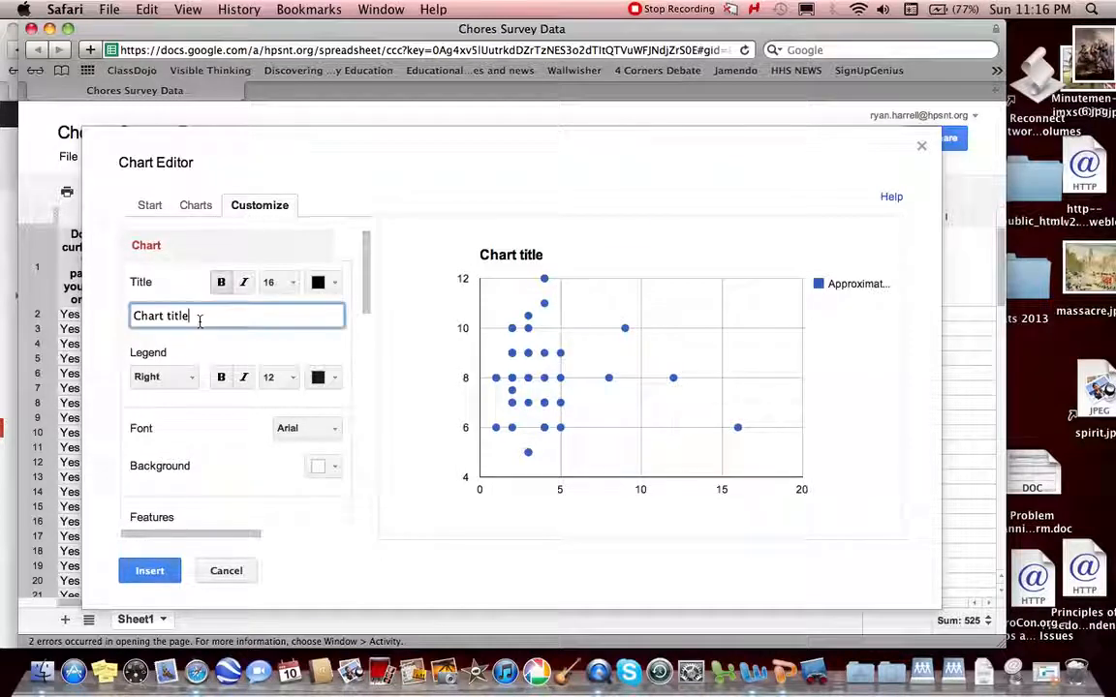
triple_click(165, 308)
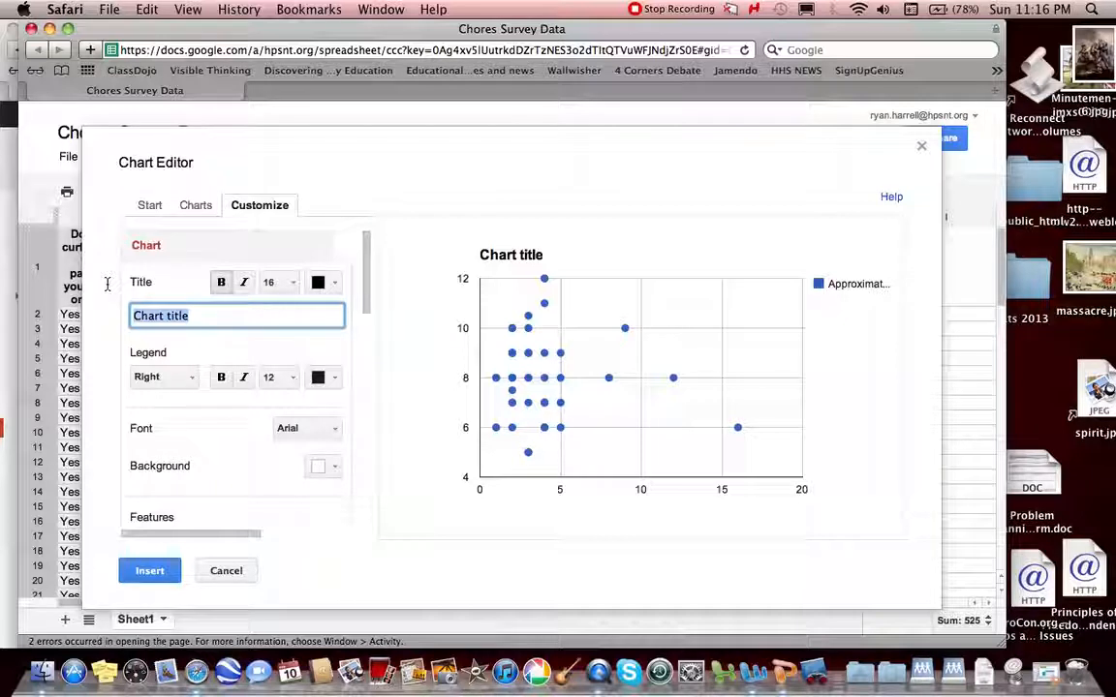
type("Nu")
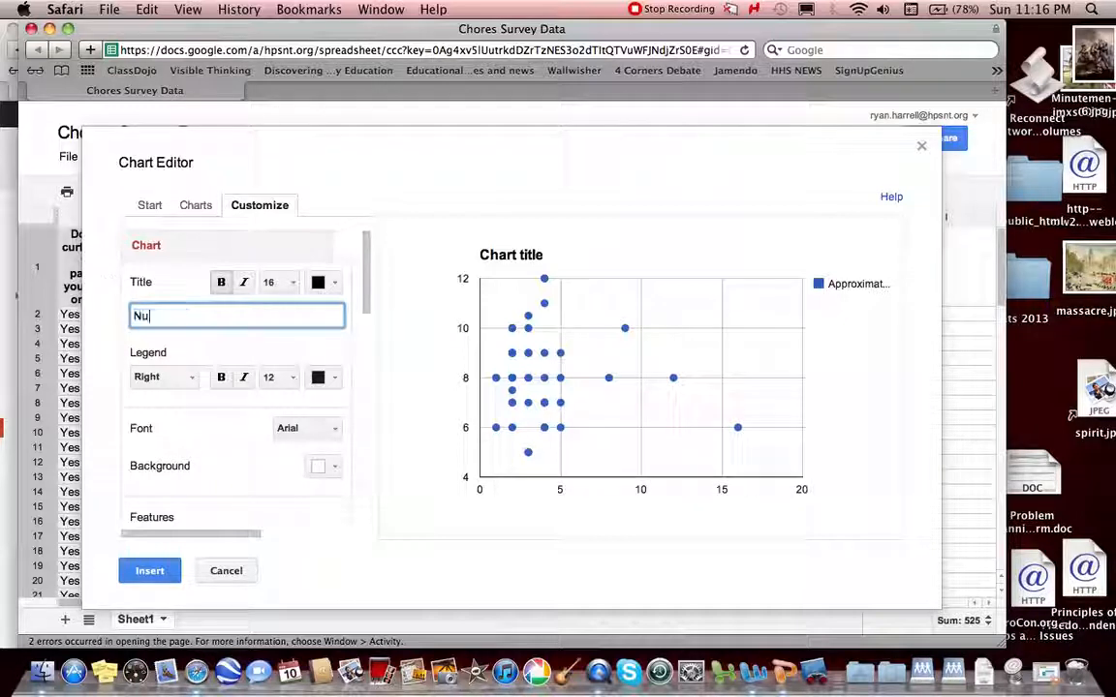
type("mber of Kids ")
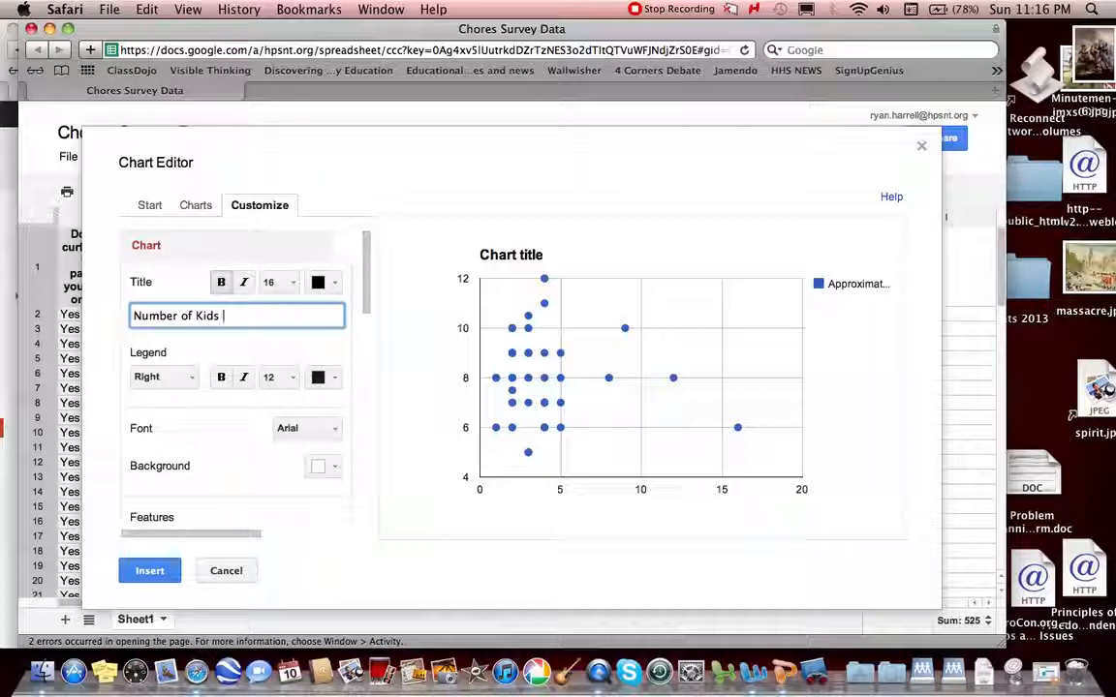
type("in a Family and Hours of Sleep")
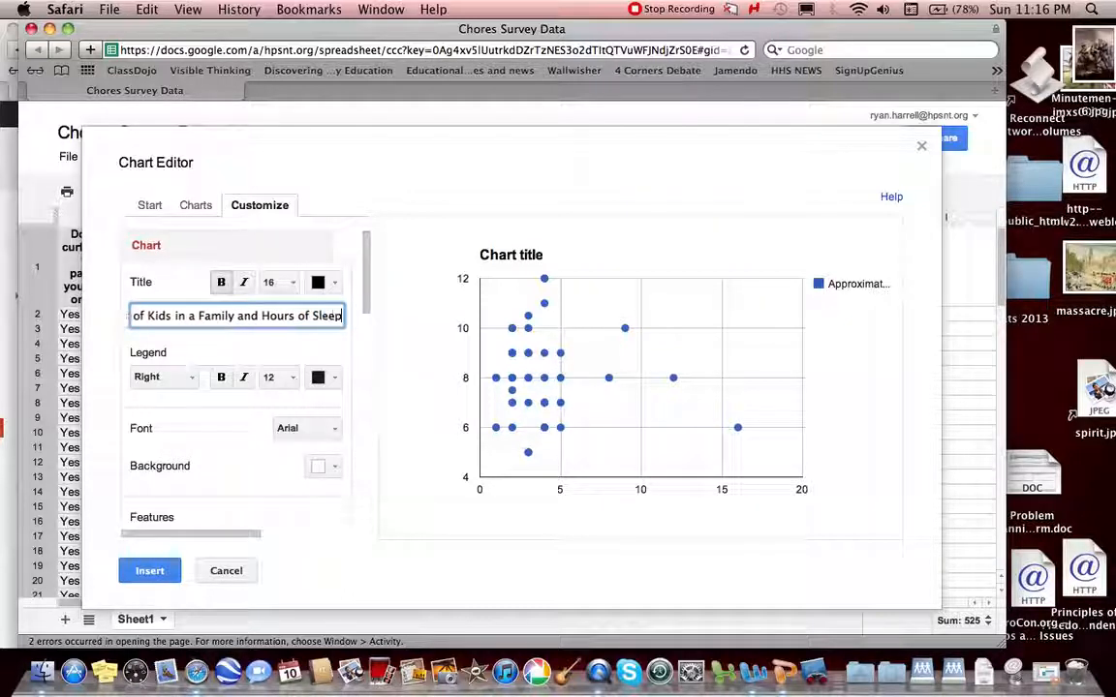
left_click(435, 423)
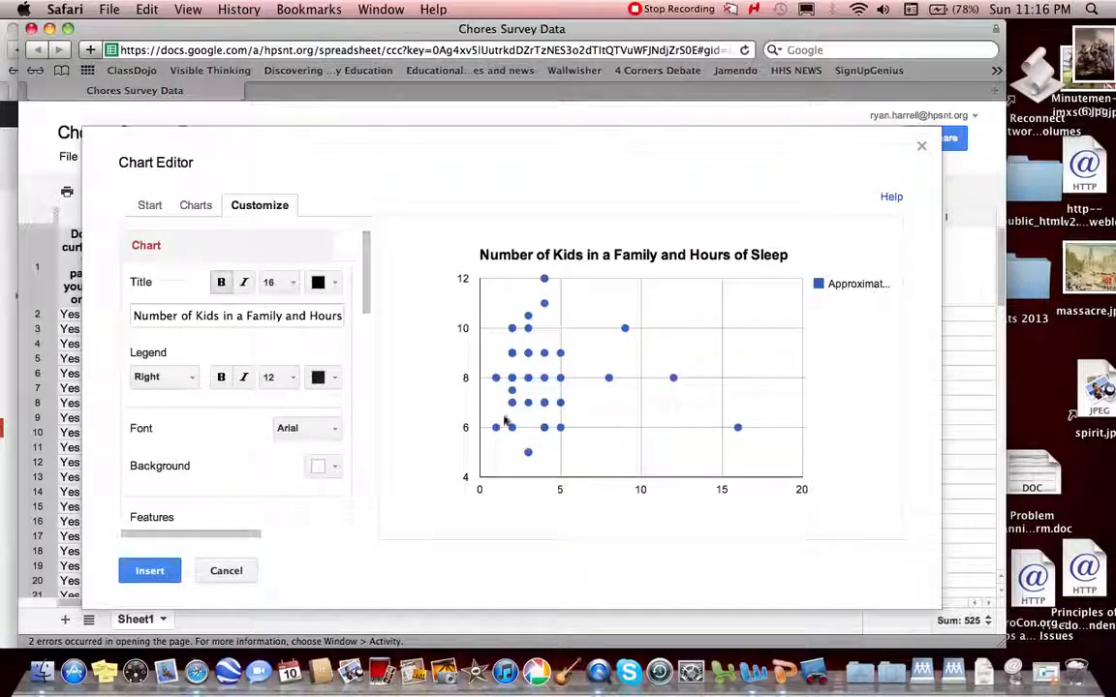
Step: Set the chart's legend to None
left_click(176, 377)
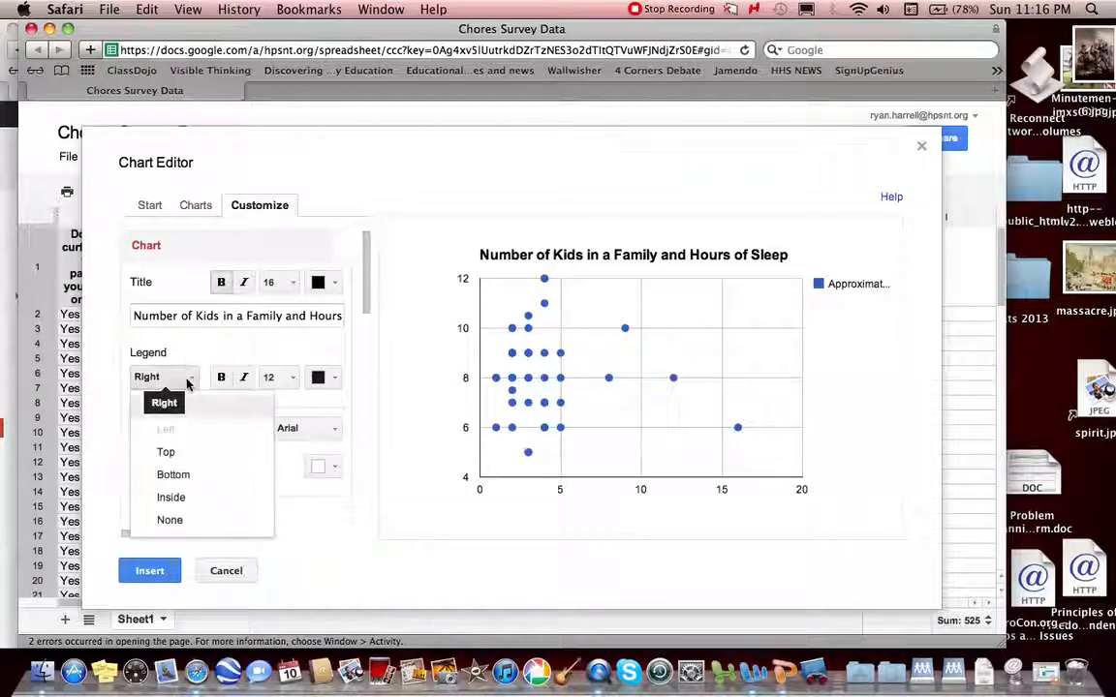
left_click(170, 521)
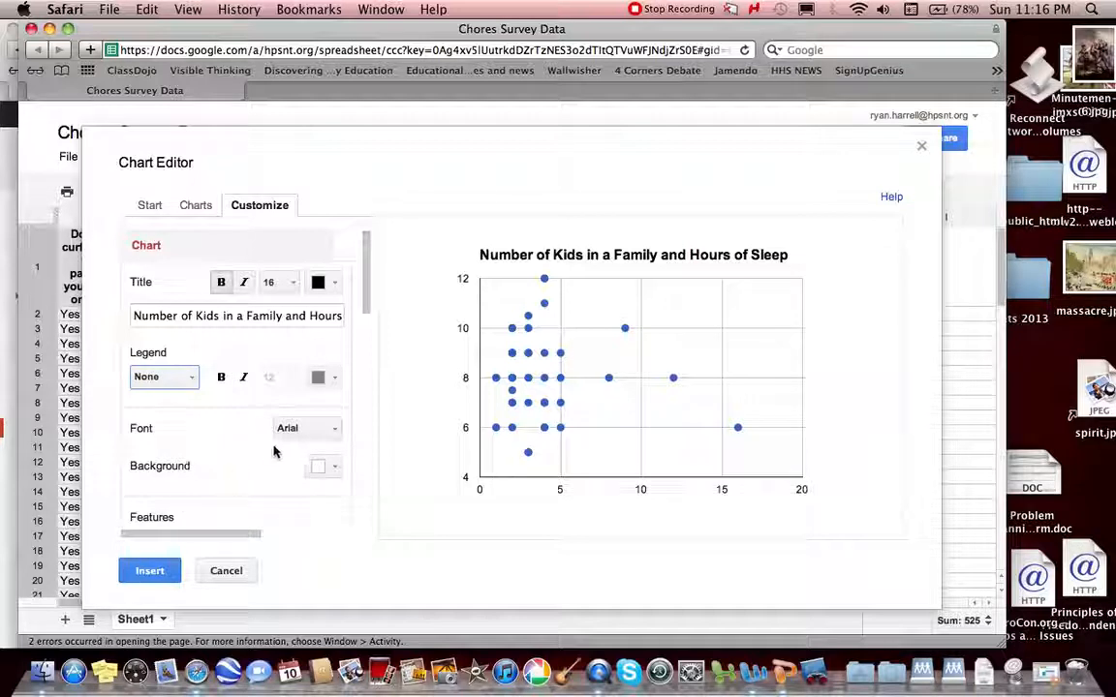
Step: Set the chart font to Comic Sans MS and its background color to yellow
left_click(336, 429)
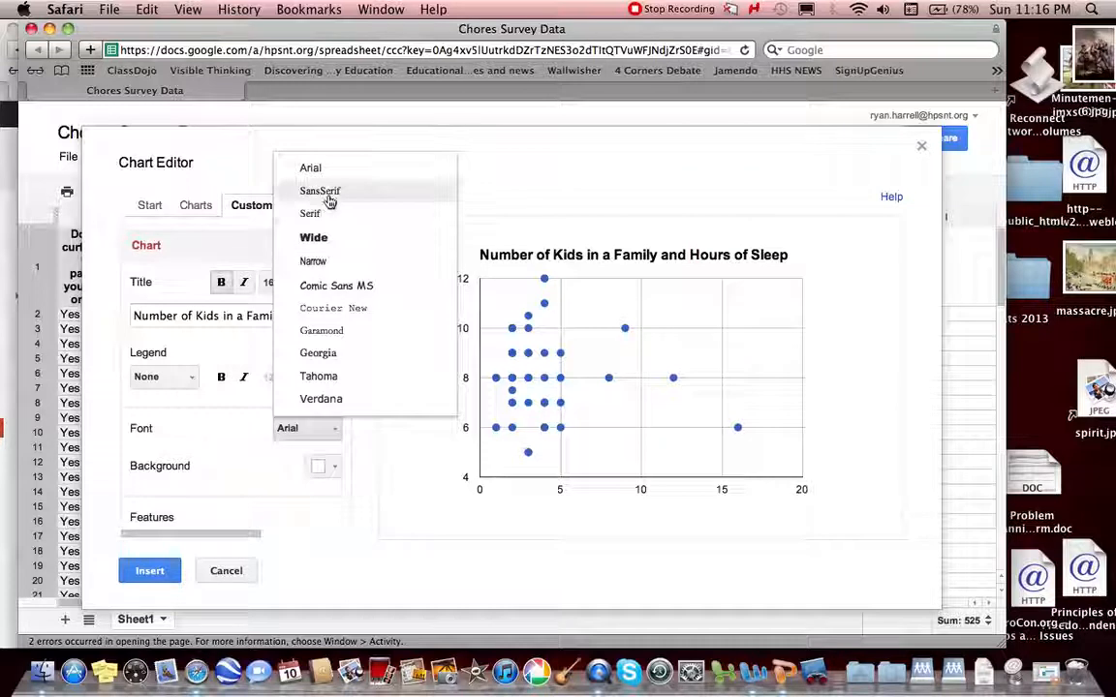
left_click(320, 287)
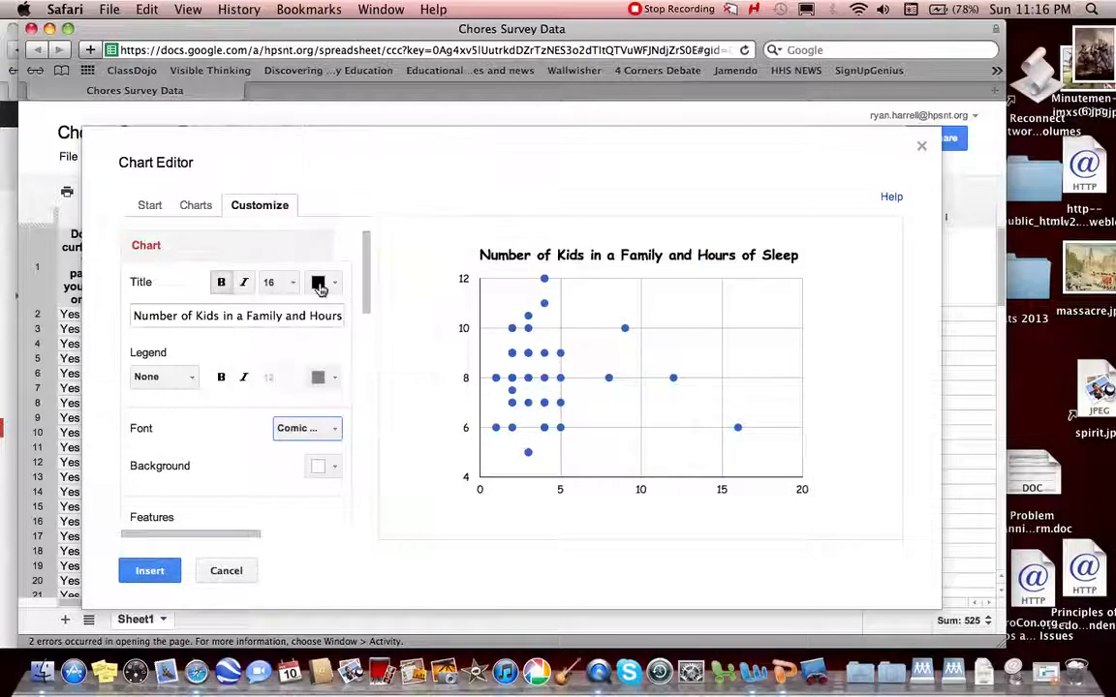
left_click(336, 468)
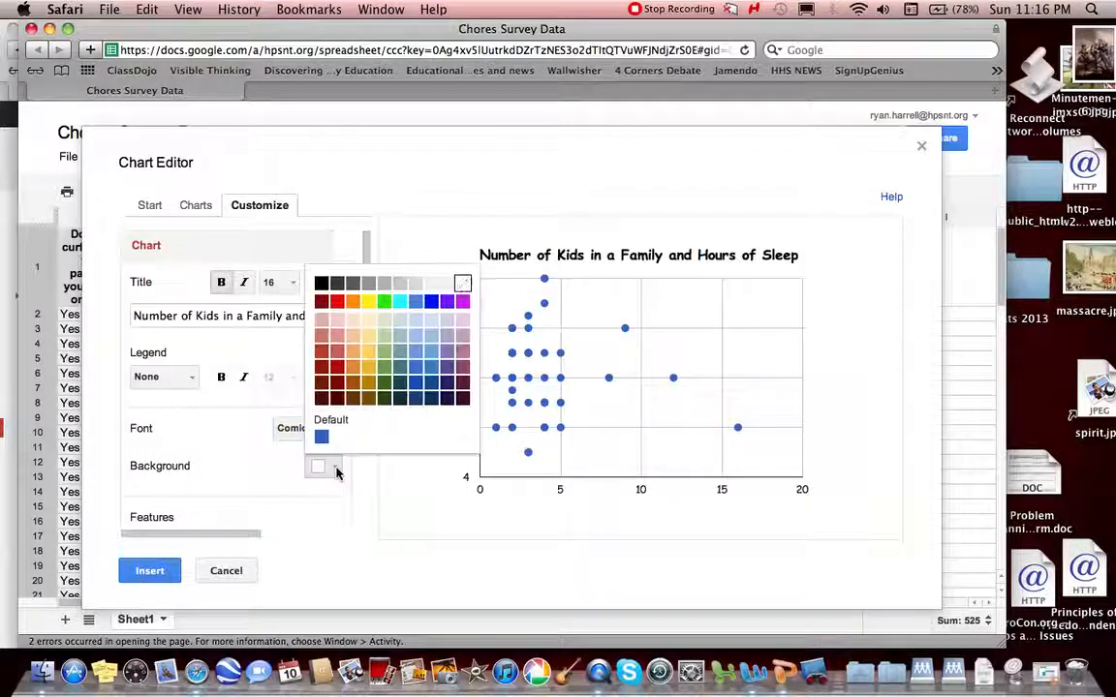
left_click(368, 302)
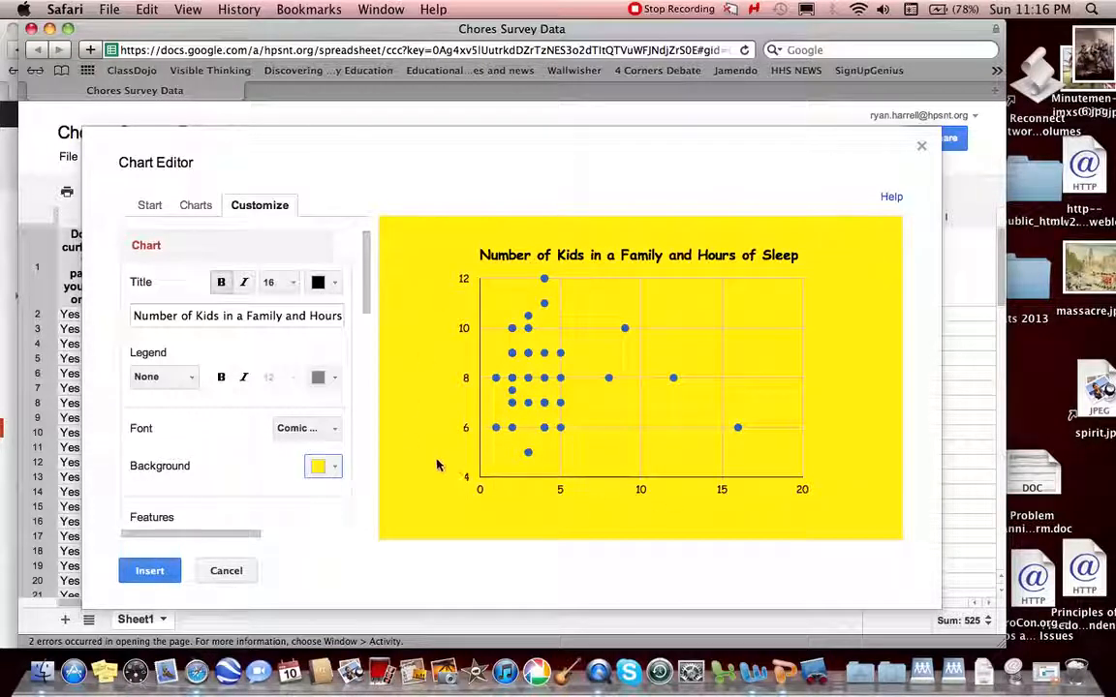
Step: Try the Maximize feature on the chart and turn it off again
scroll(317, 486, "down", 5)
scroll(317, 483, "up", 4)
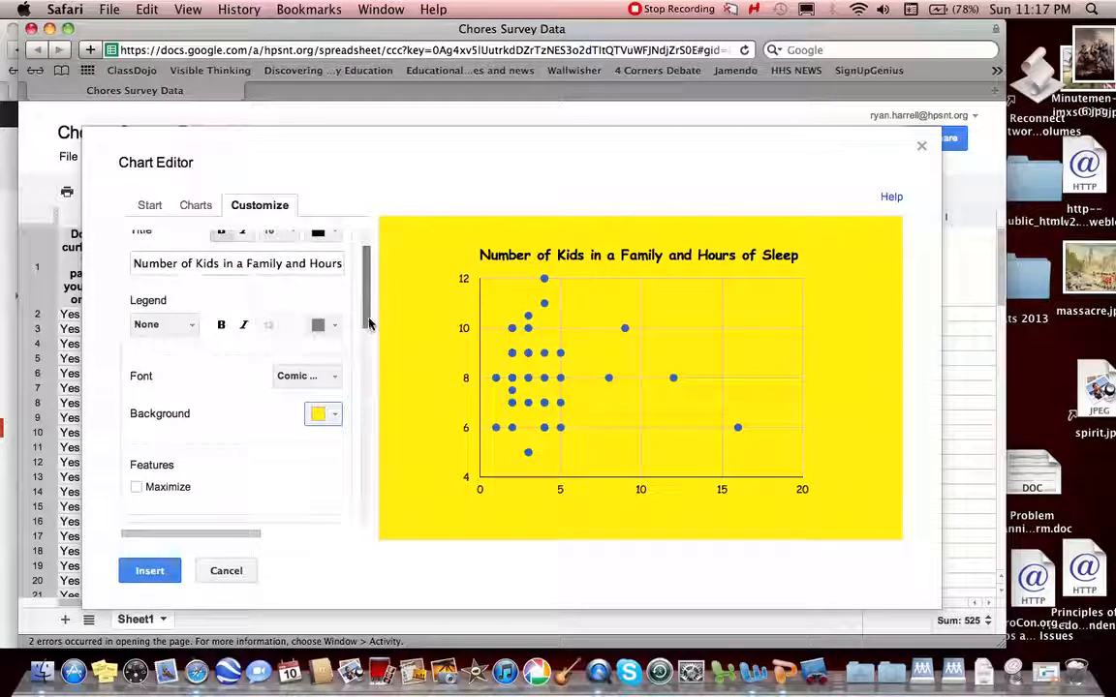
scroll(366, 344, "down", 3)
left_click_drag(366, 348, 364, 377)
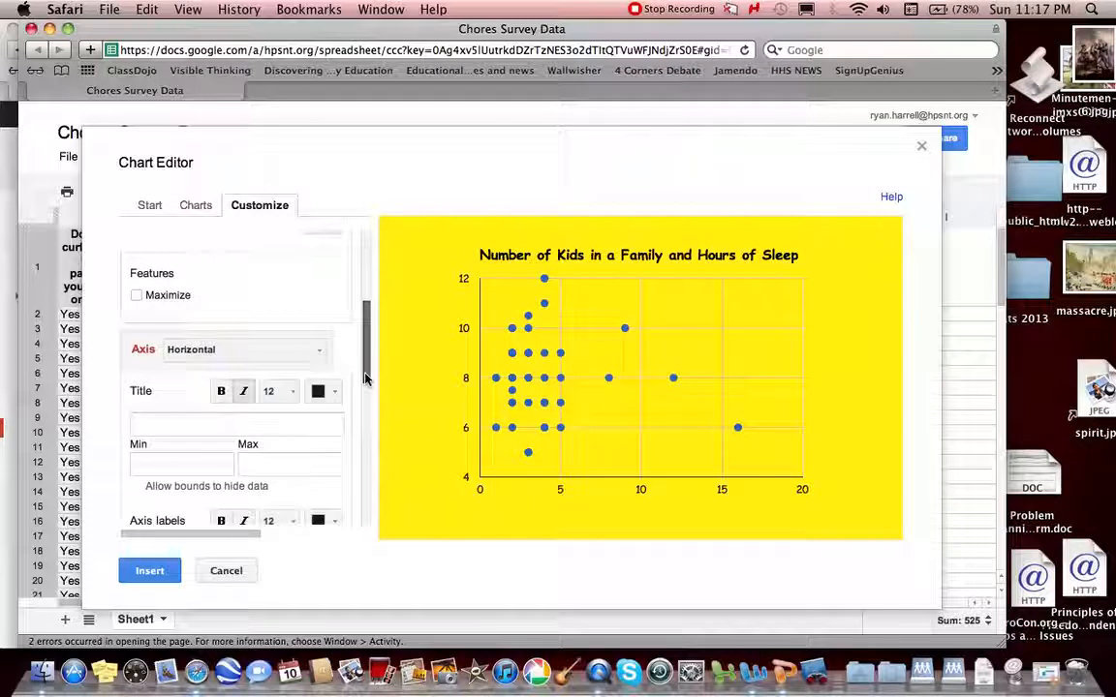
left_click(137, 299)
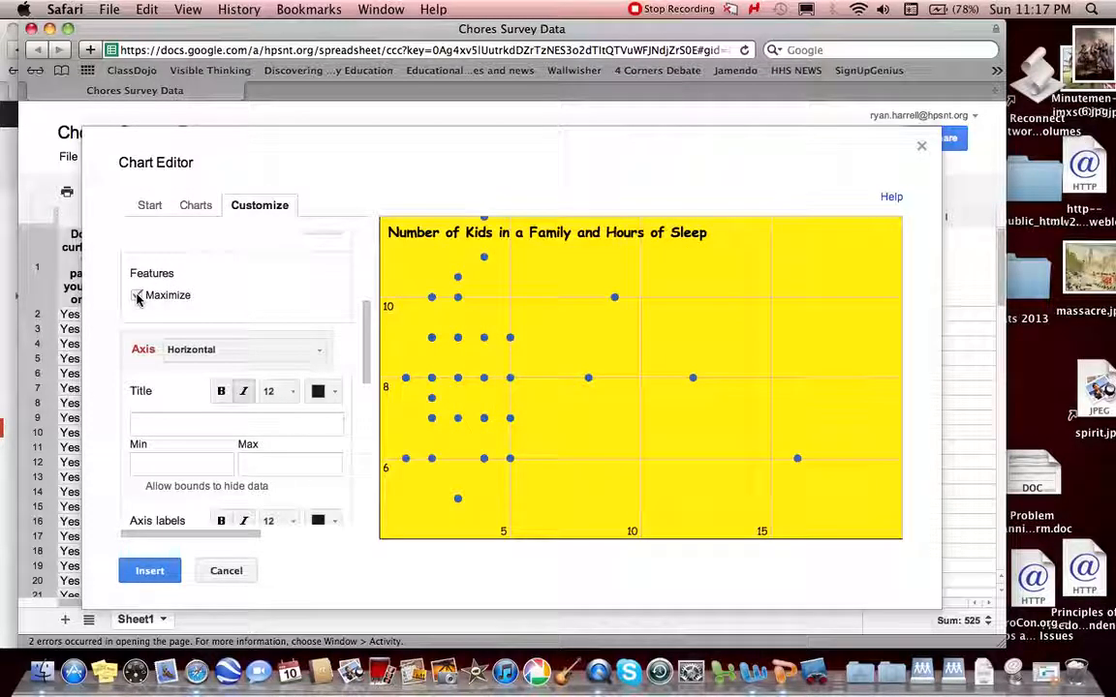
left_click(137, 298)
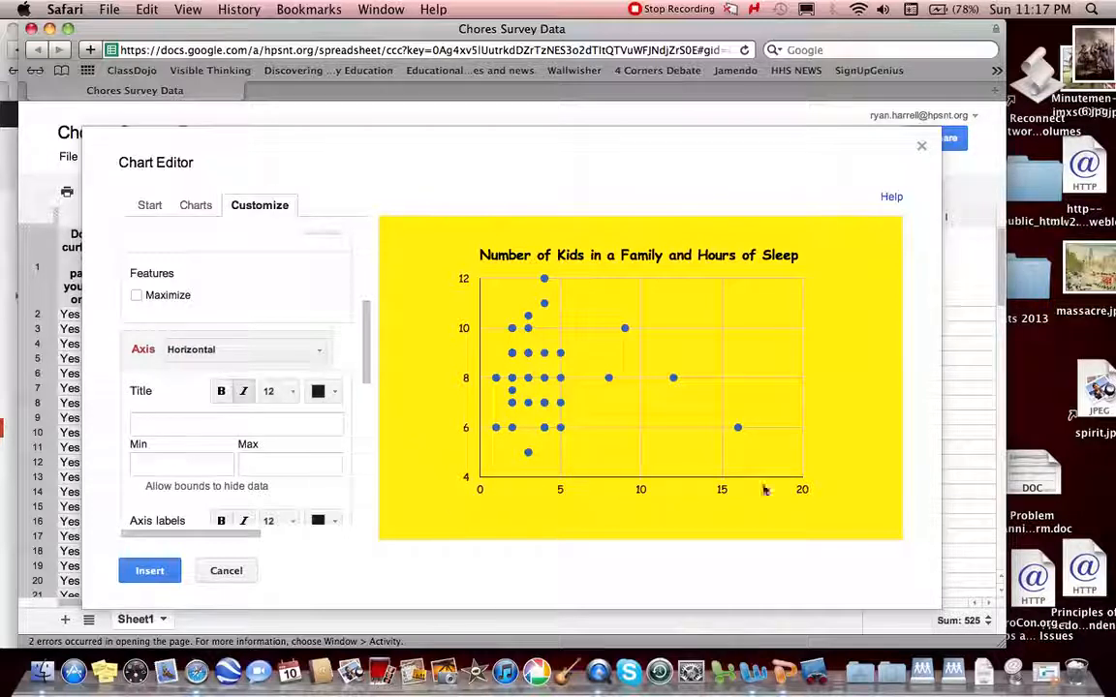
Step: Title the horizontal axis "Number of Kids in Household"
left_click(277, 423)
type("Nu")
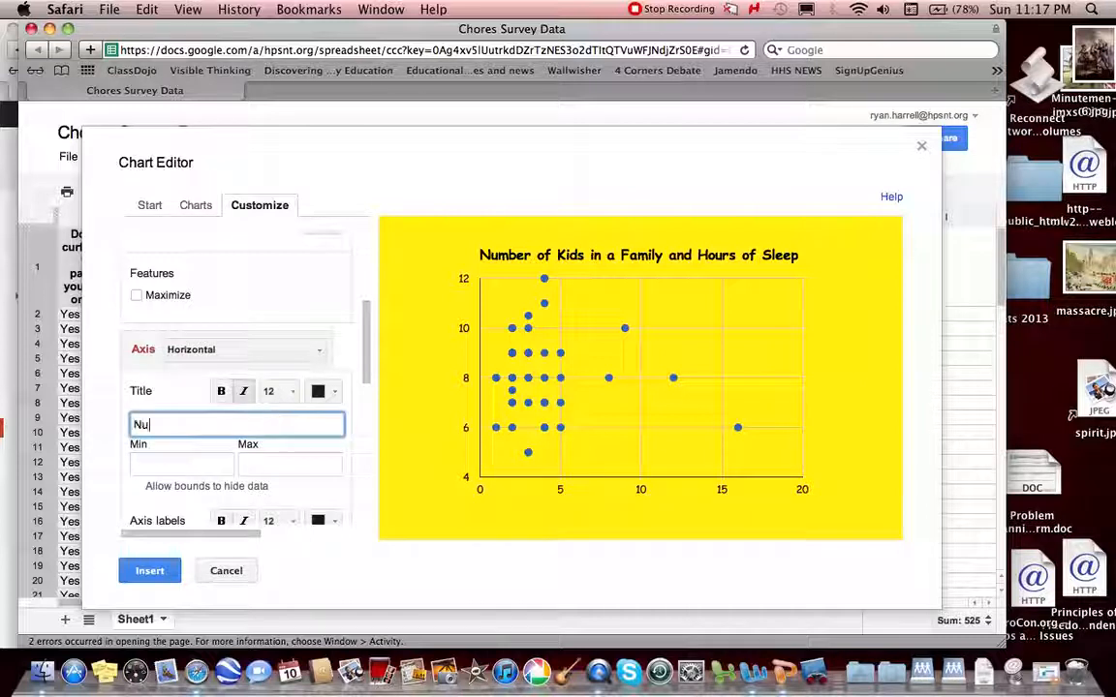
type("mber of Kids in Hou")
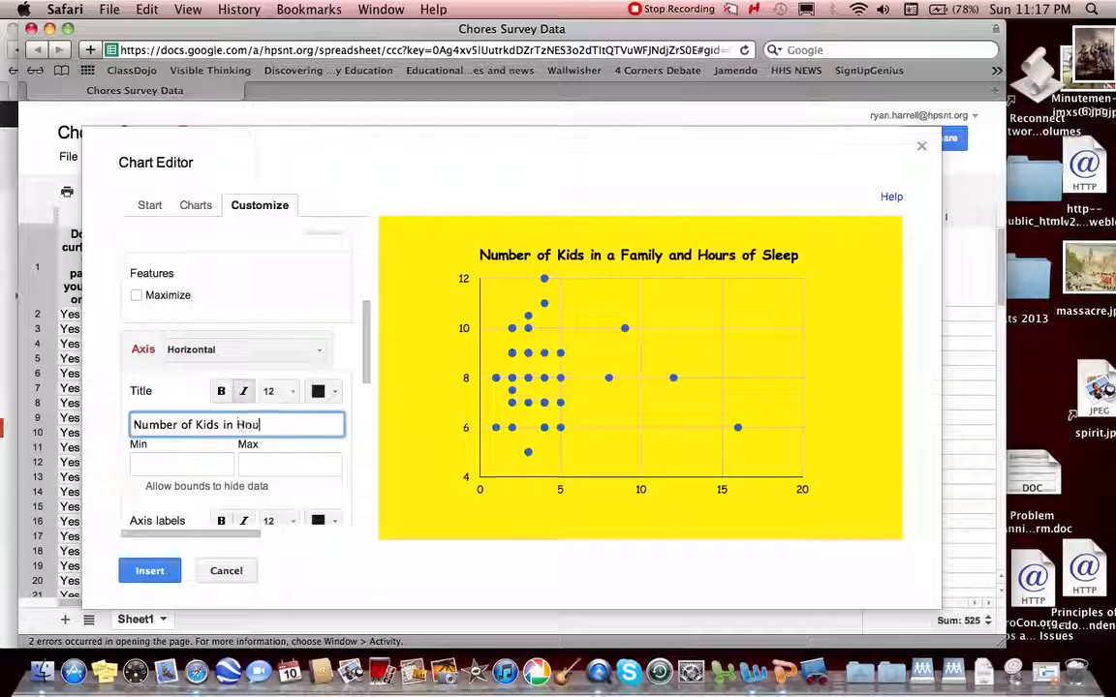
type("sehold")
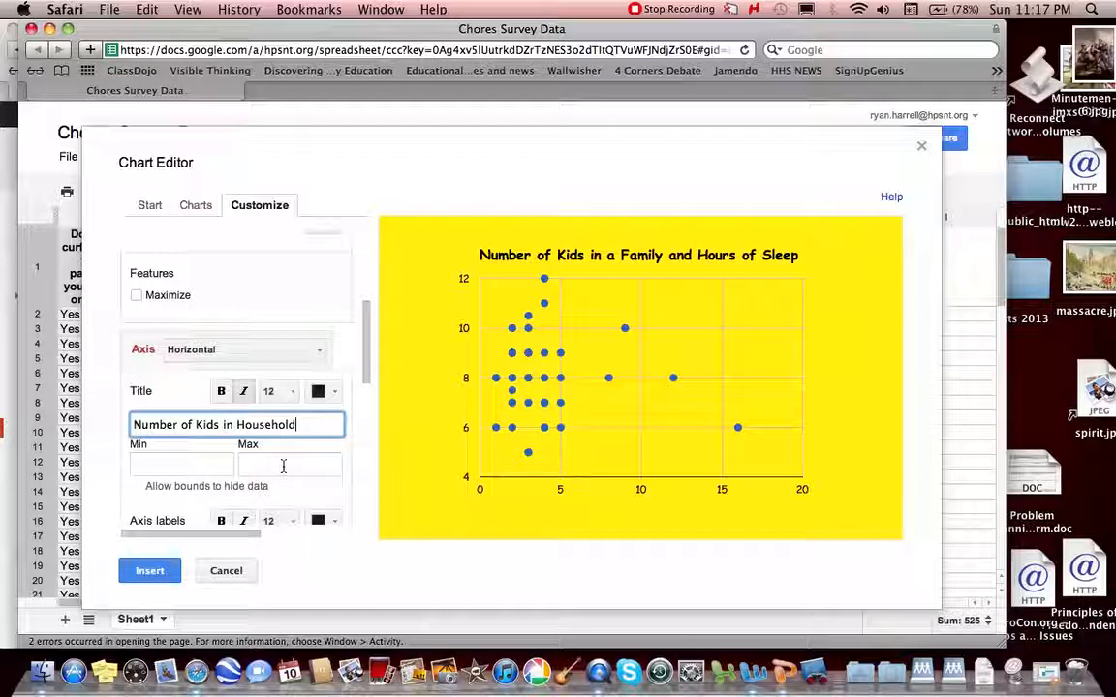
Step: Title the left vertical axis "Hours of Sleep Per Night"
scroll(283, 467, "down", 6)
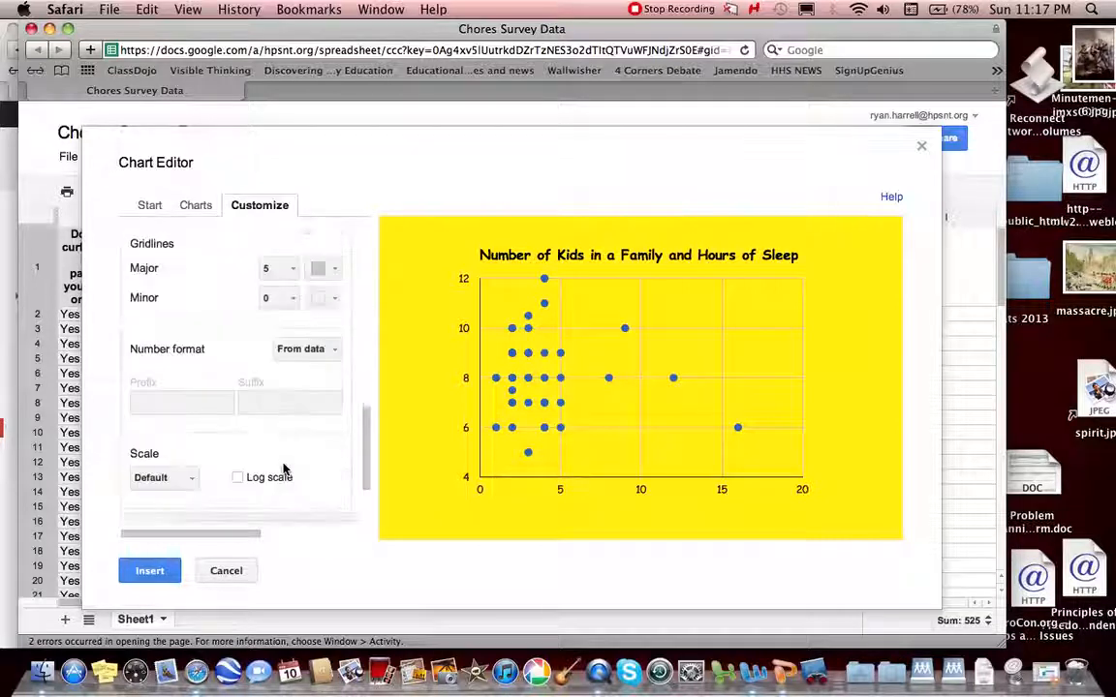
scroll(283, 469, "up", 3)
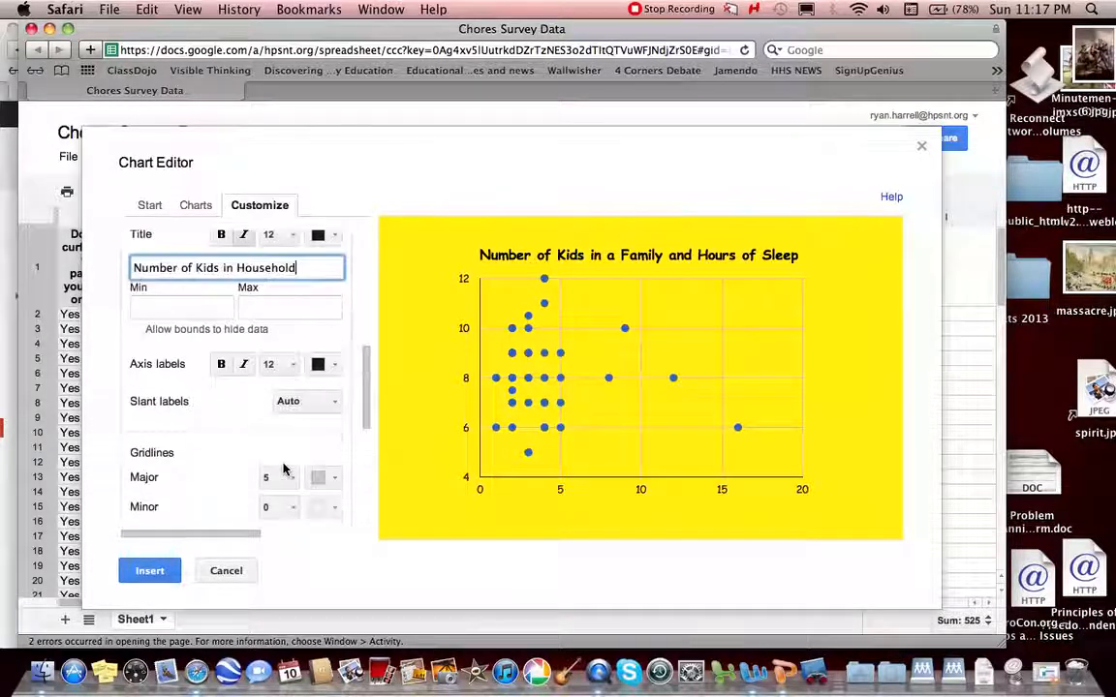
scroll(282, 469, "down", 8)
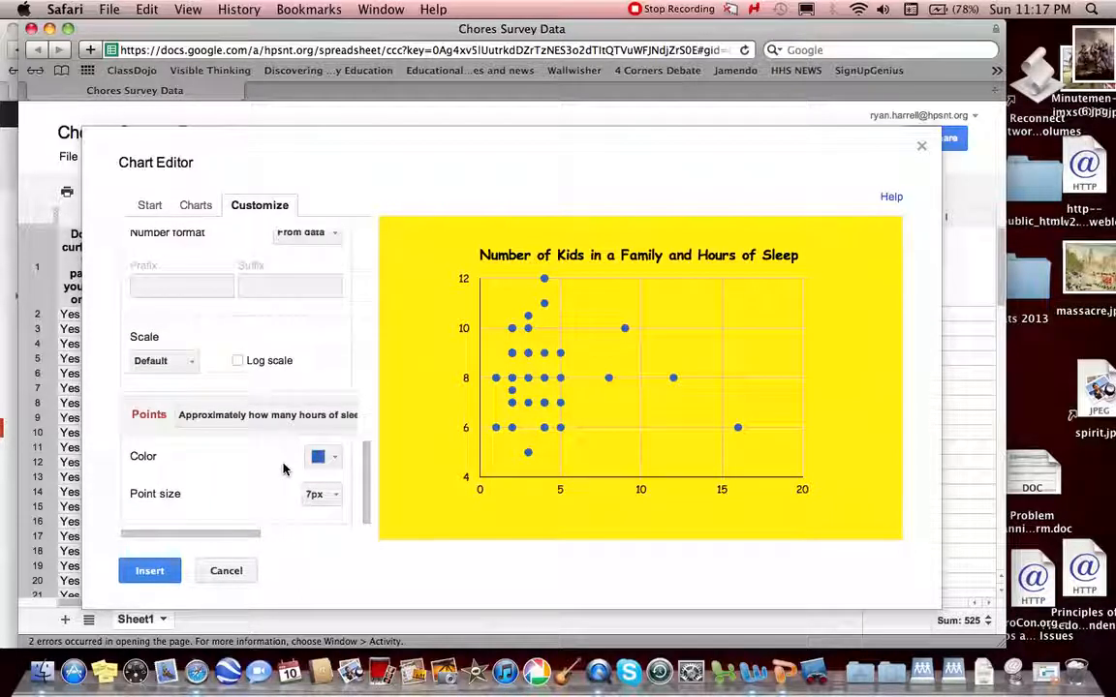
scroll(283, 469, "up", 8)
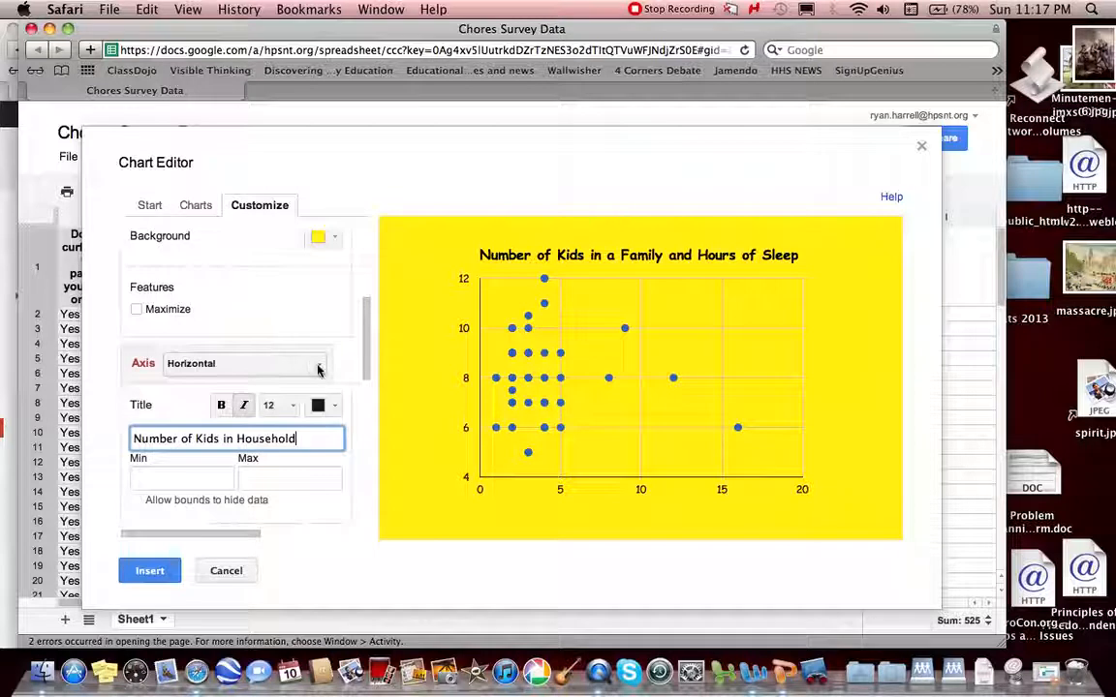
left_click(318, 367)
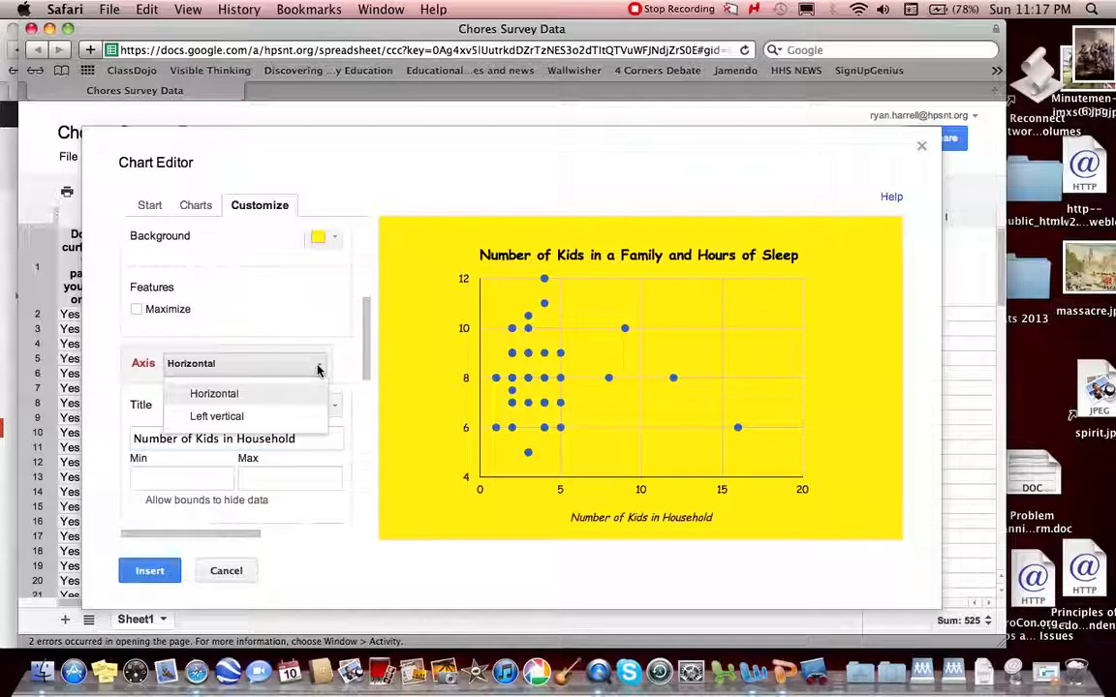
left_click(255, 418)
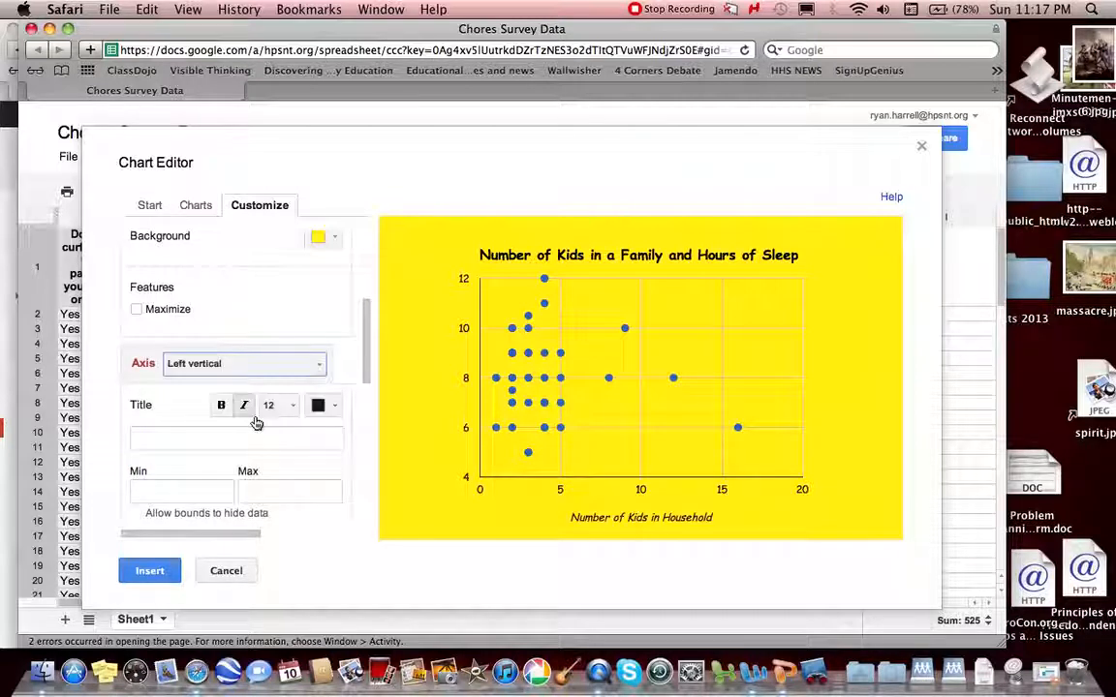
left_click(247, 441)
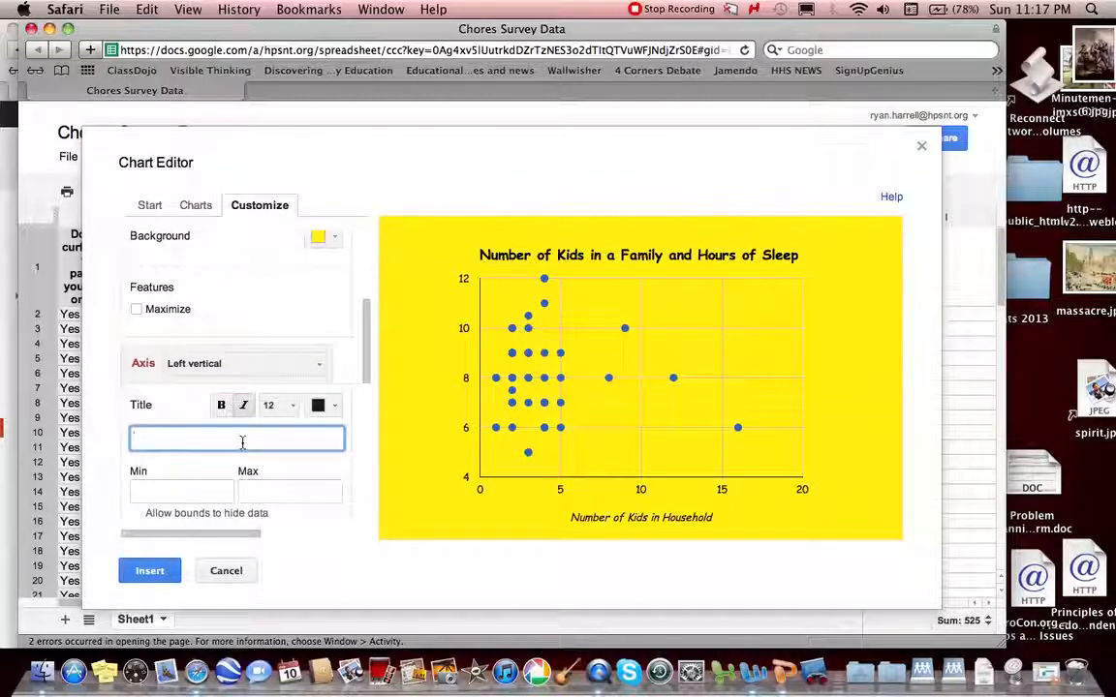
type("Hours o")
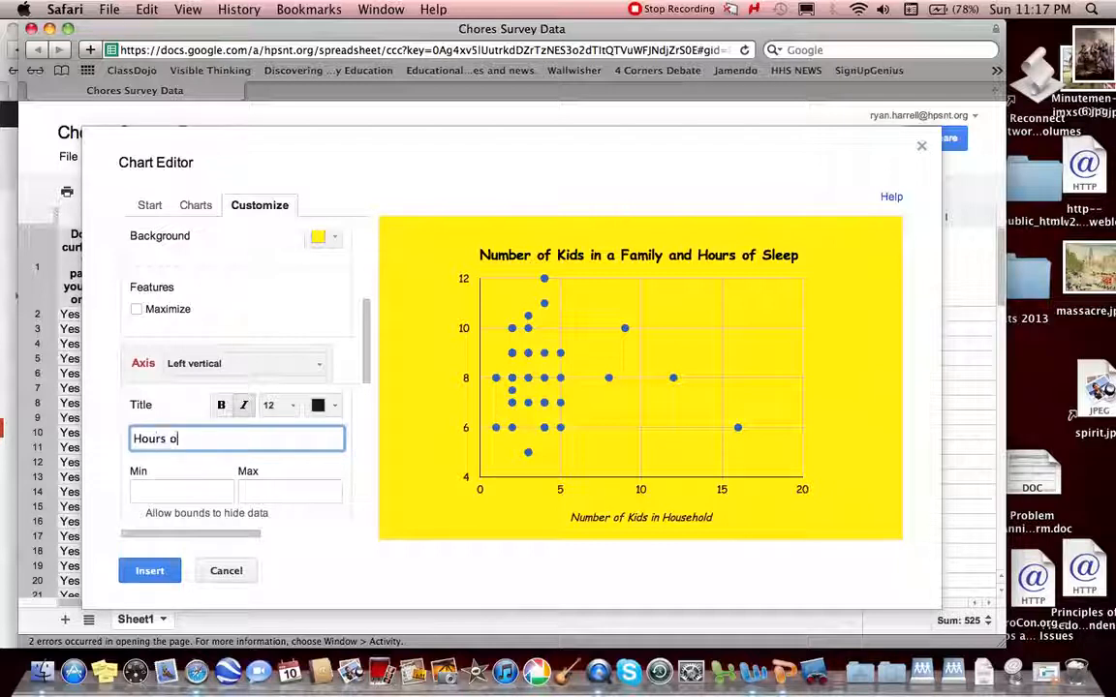
type("f Sleep Per Night")
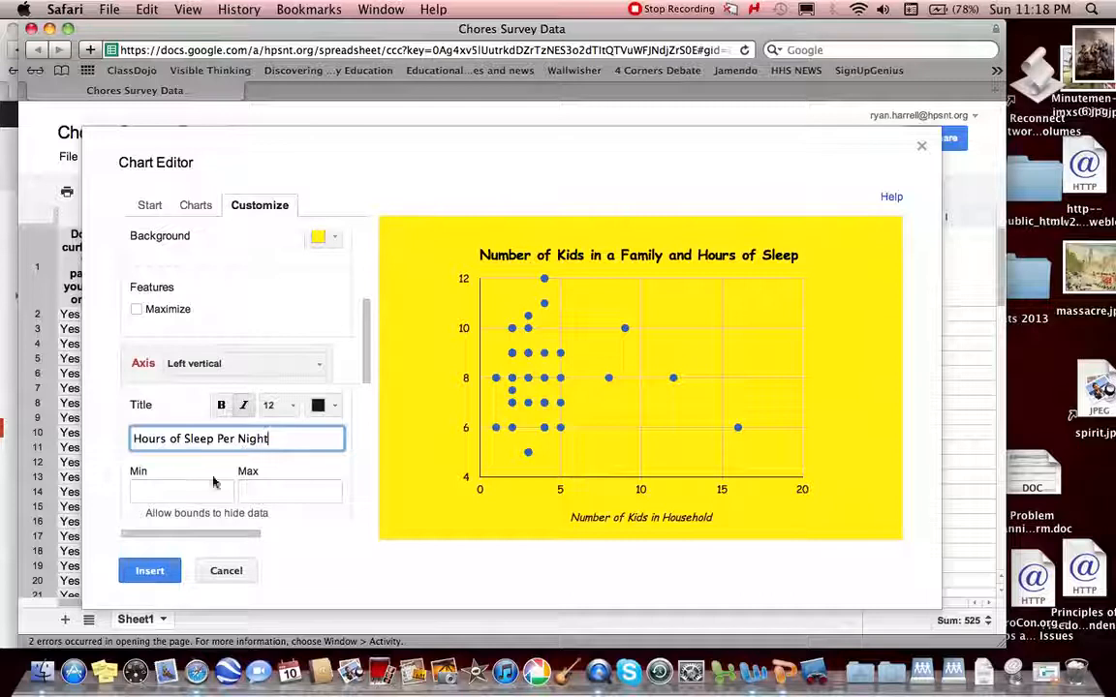
Step: Insert the finished scatter chart into the sheet and move it off the data, onto the empty columns E to H
left_click(150, 572)
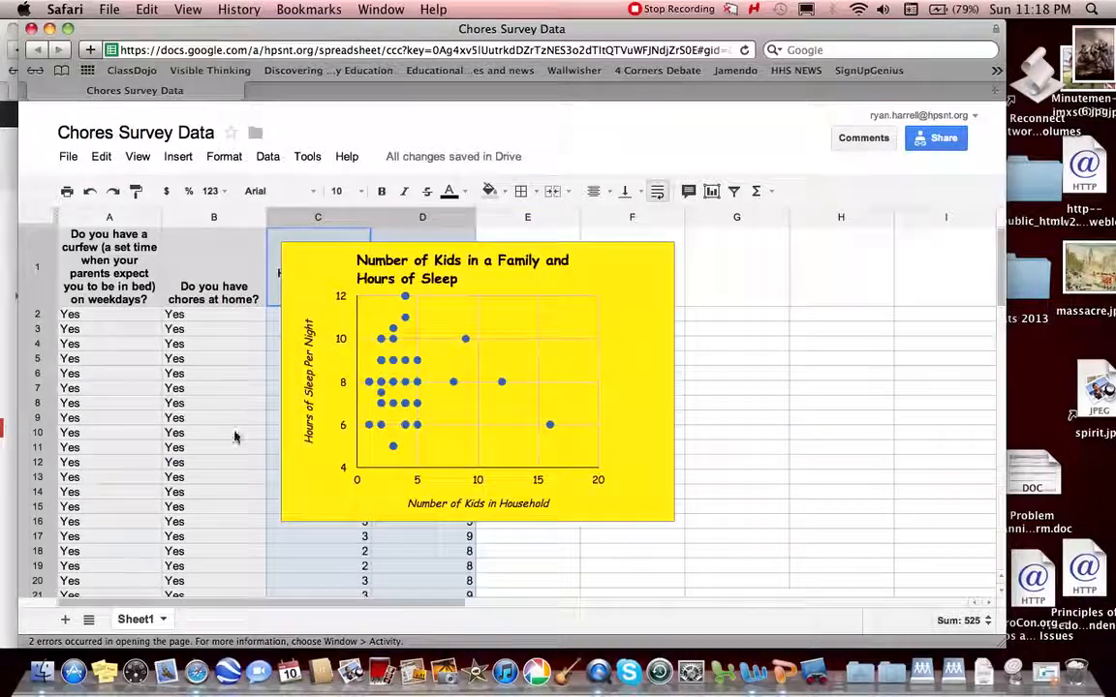
left_click(612, 252)
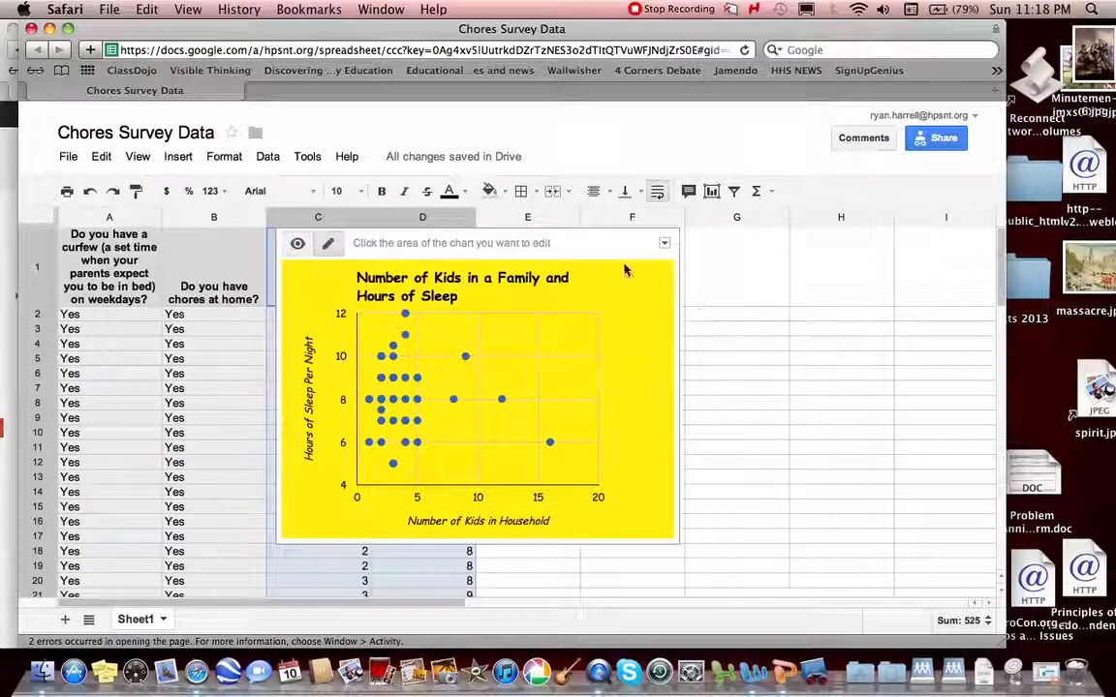
left_click_drag(612, 247, 861, 284)
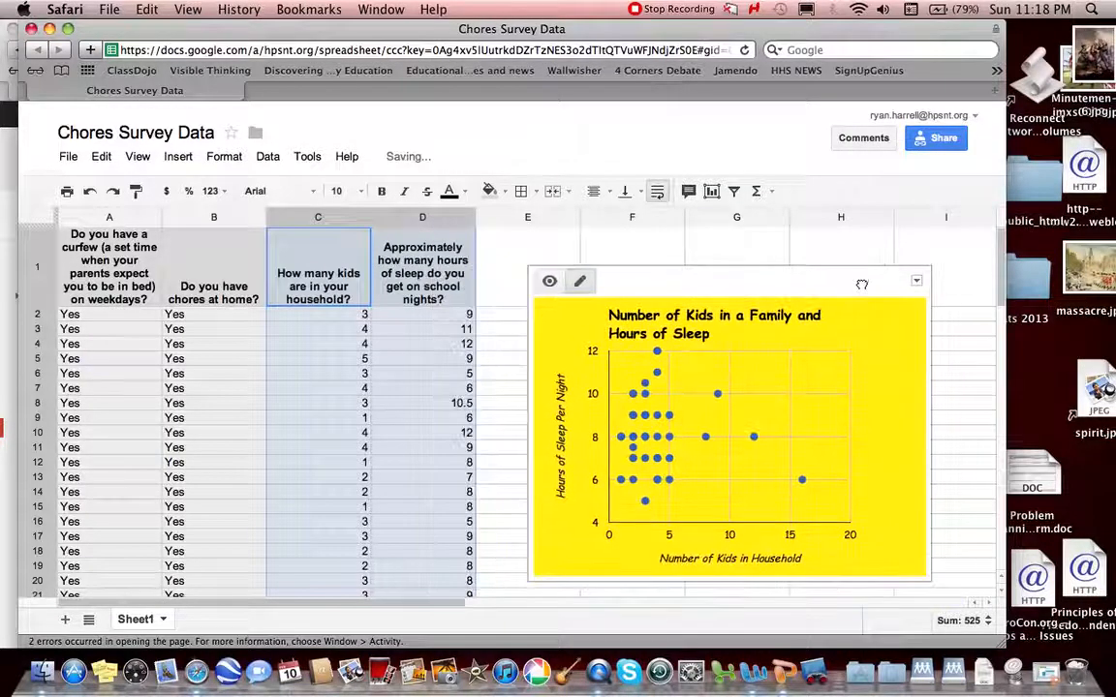